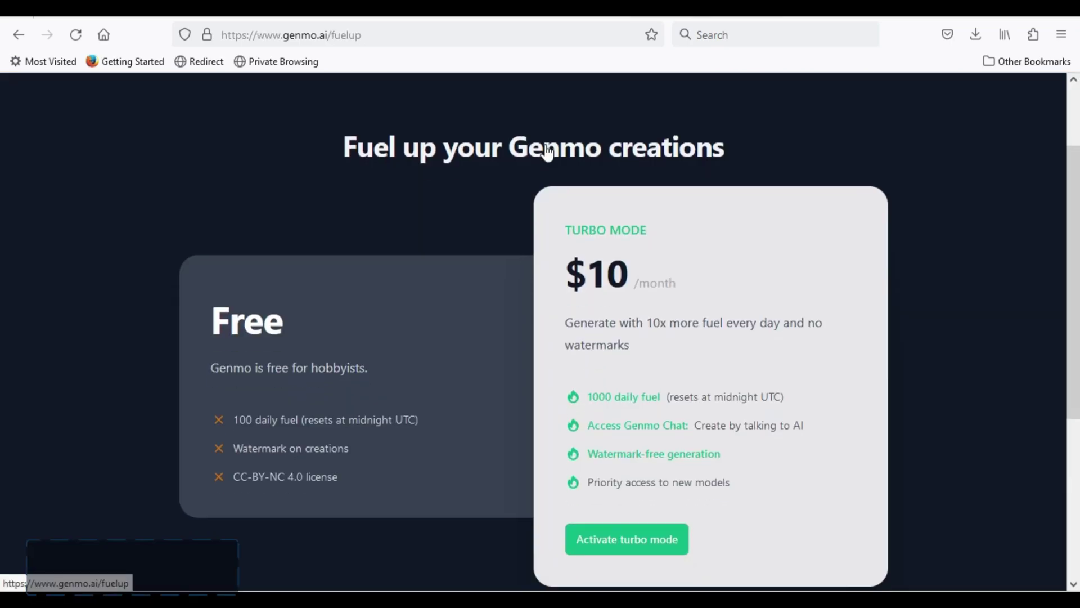
pyautogui.scroll(-2, 482, 206)
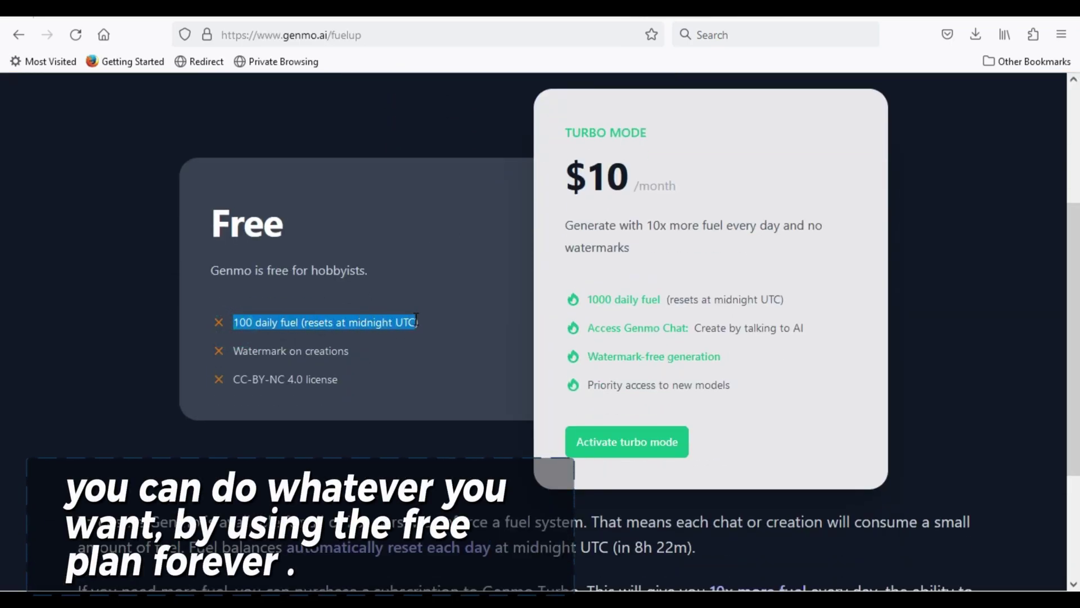
# Review the free plan's license terms and $10 monthly price, then sign in with Google.
pyautogui.moveTo(228, 348)
pyautogui.mouseDown()
pyautogui.moveTo(350, 353)
pyautogui.moveTo(246, 382)
pyautogui.mouseUp()
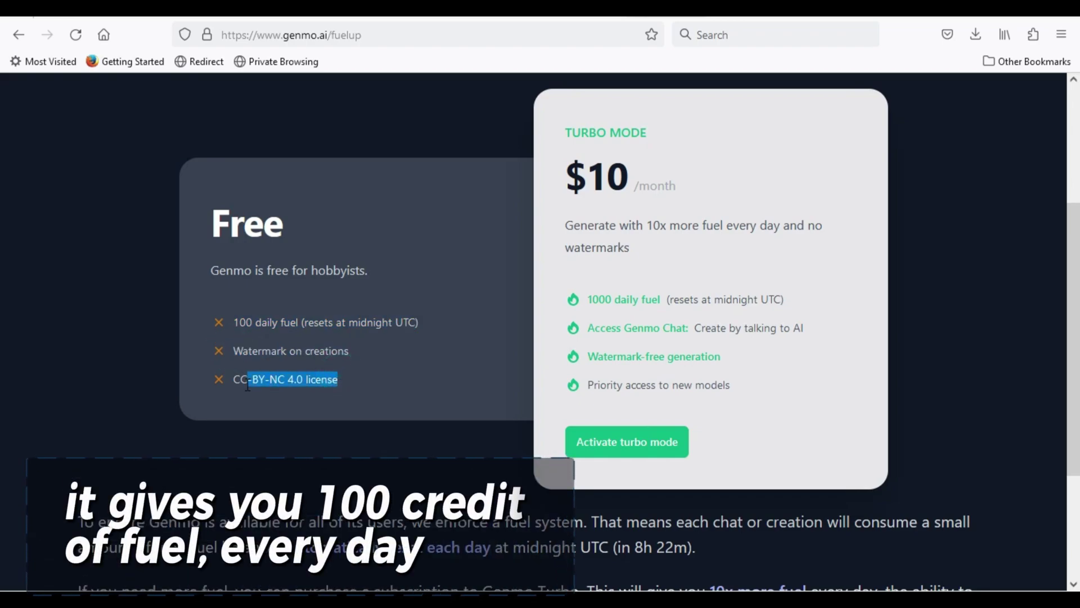
pyautogui.doubleClick(622, 190)
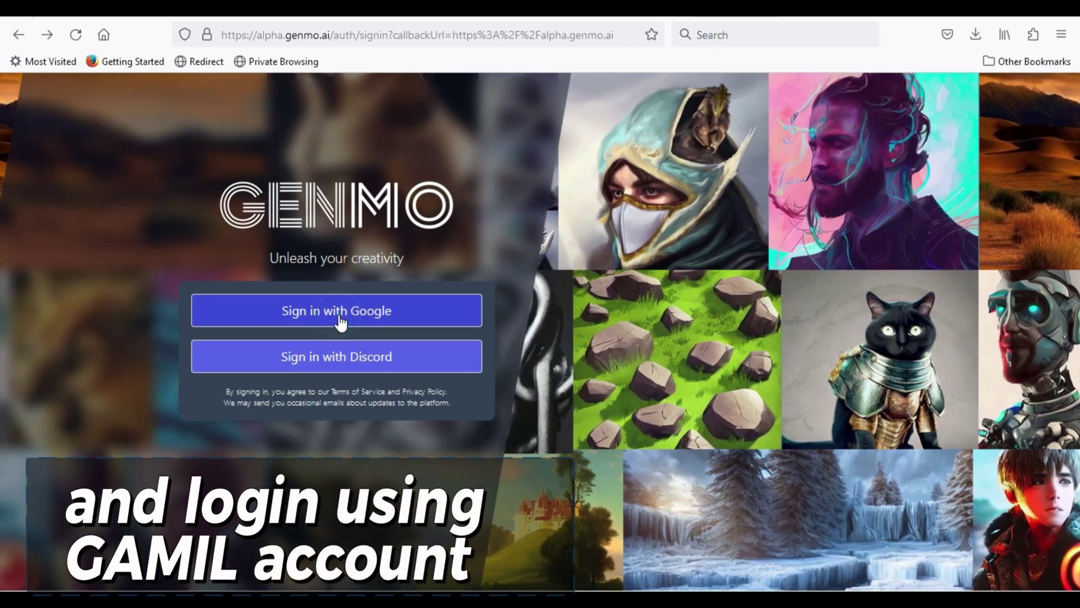
pyautogui.click(338, 311)
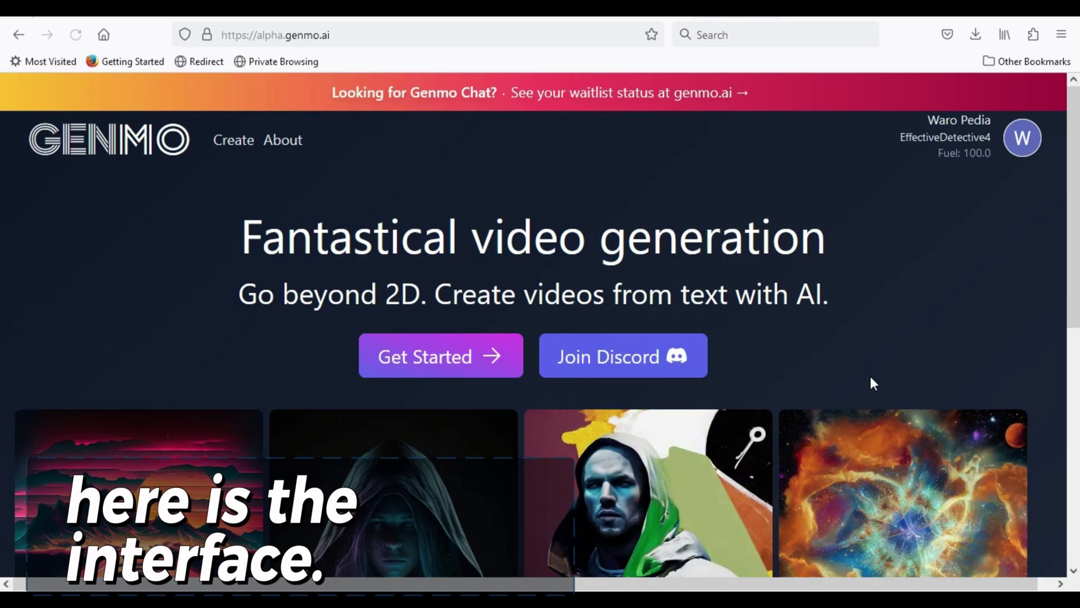
pyautogui.scroll(-4, 785, 410)
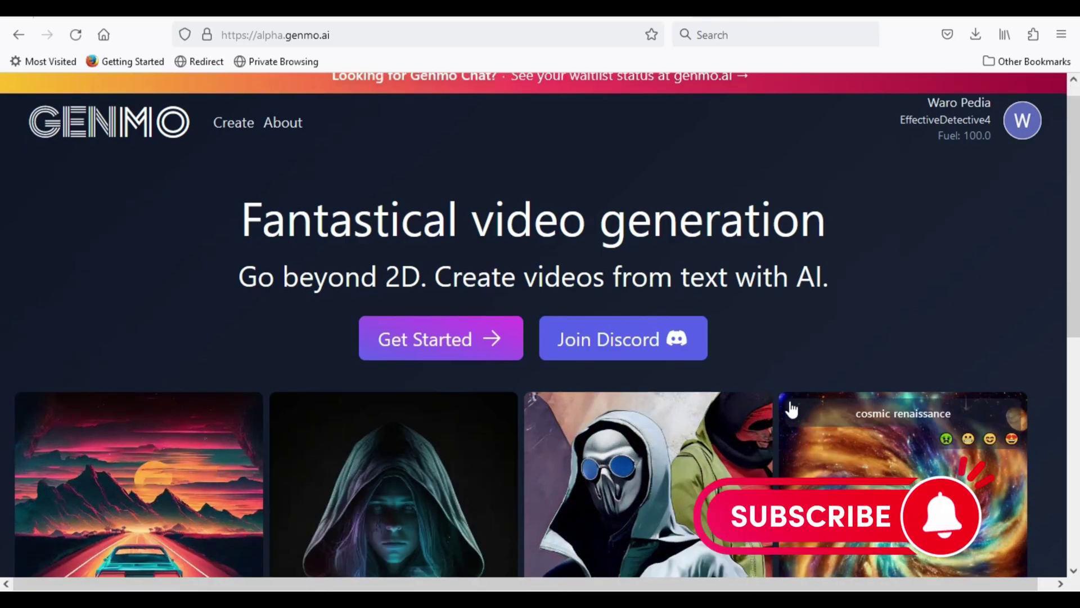
pyautogui.scroll(-2, 772, 410)
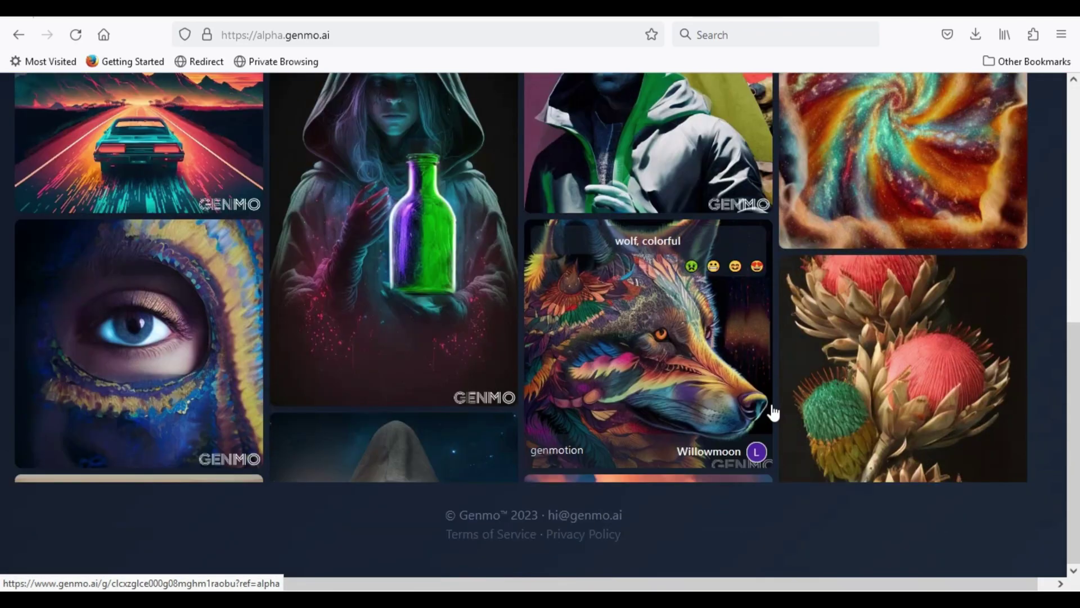
pyautogui.scroll(1, 772, 411)
pyautogui.scroll(4, 771, 410)
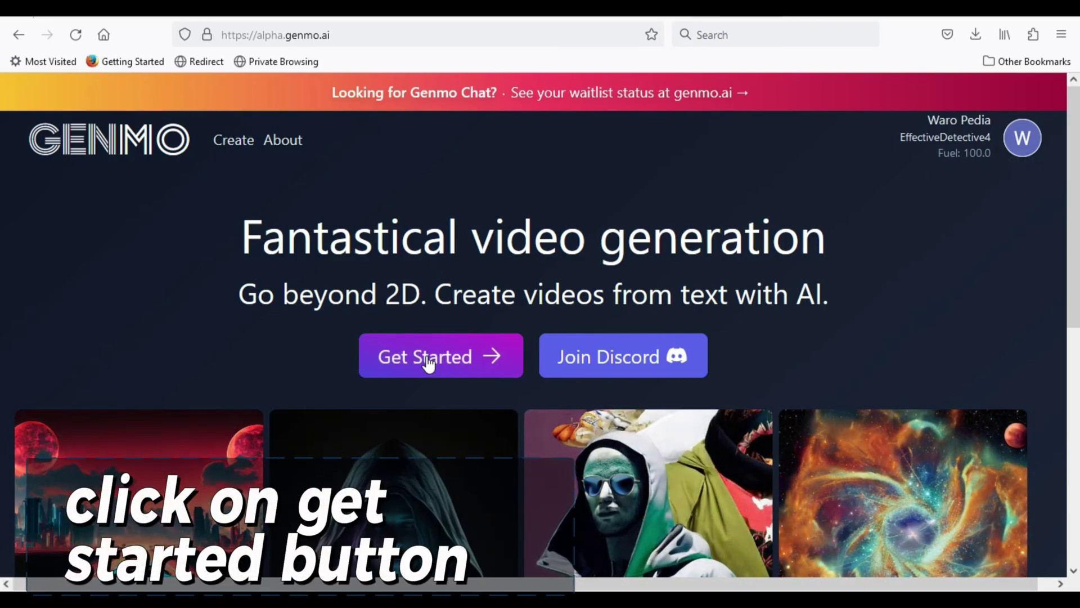
# Start a new video with prompt 'a flower growing' and a landscape starting-frame ratio.
pyautogui.click(426, 356)
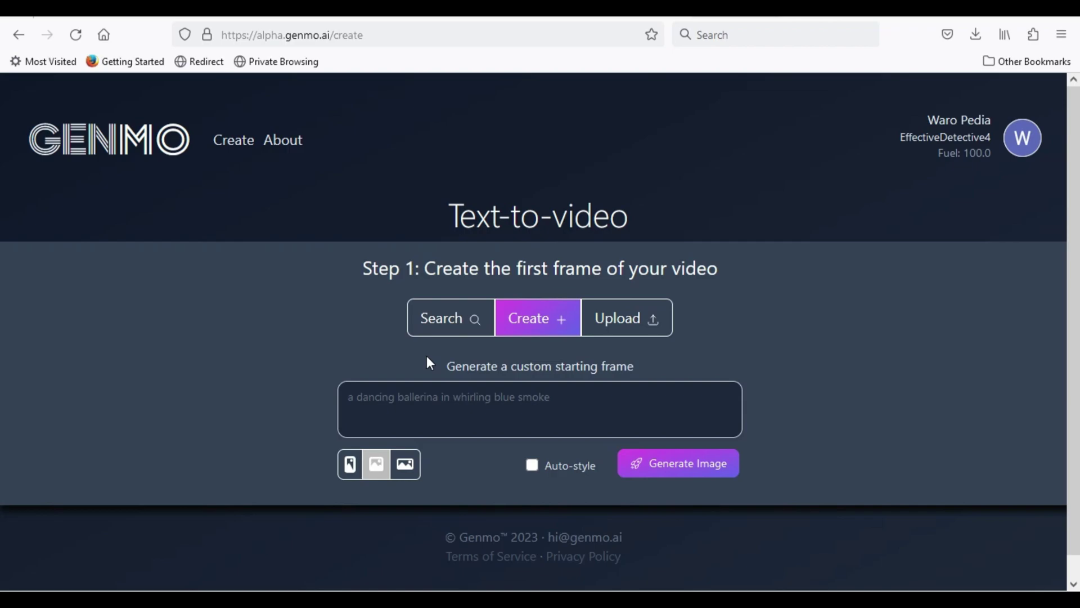
pyautogui.scroll(-1, 426, 357)
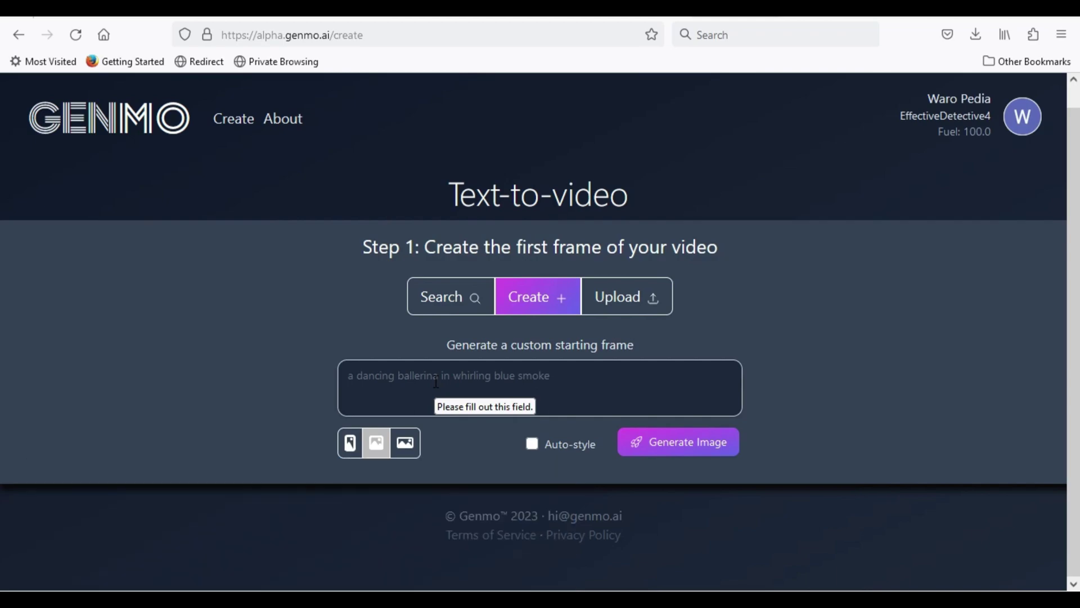
pyautogui.click(400, 380)
pyautogui.write('a f')
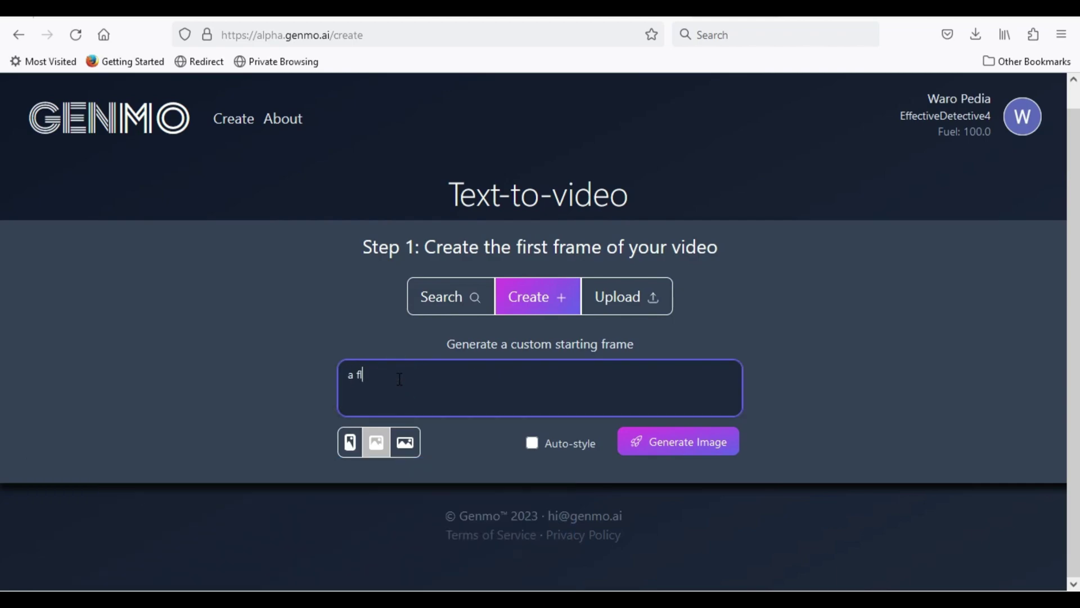
pyautogui.write('ower growing')
pyautogui.click(350, 447)
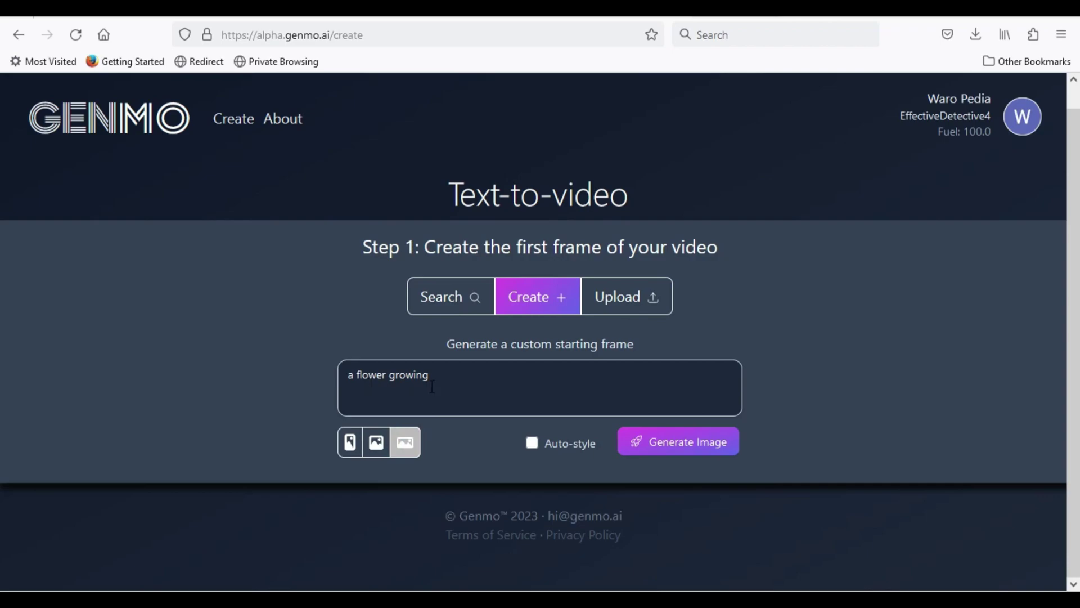
pyautogui.click(690, 454)
pyautogui.moveTo(637, 348); pyautogui.dragTo(440, 350)
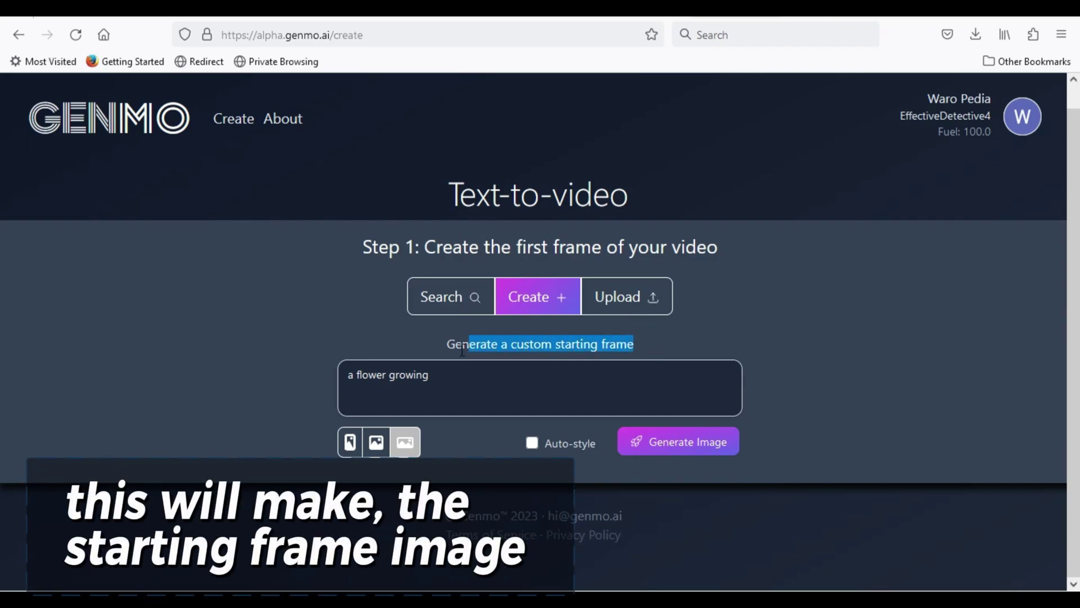
pyautogui.click(646, 345)
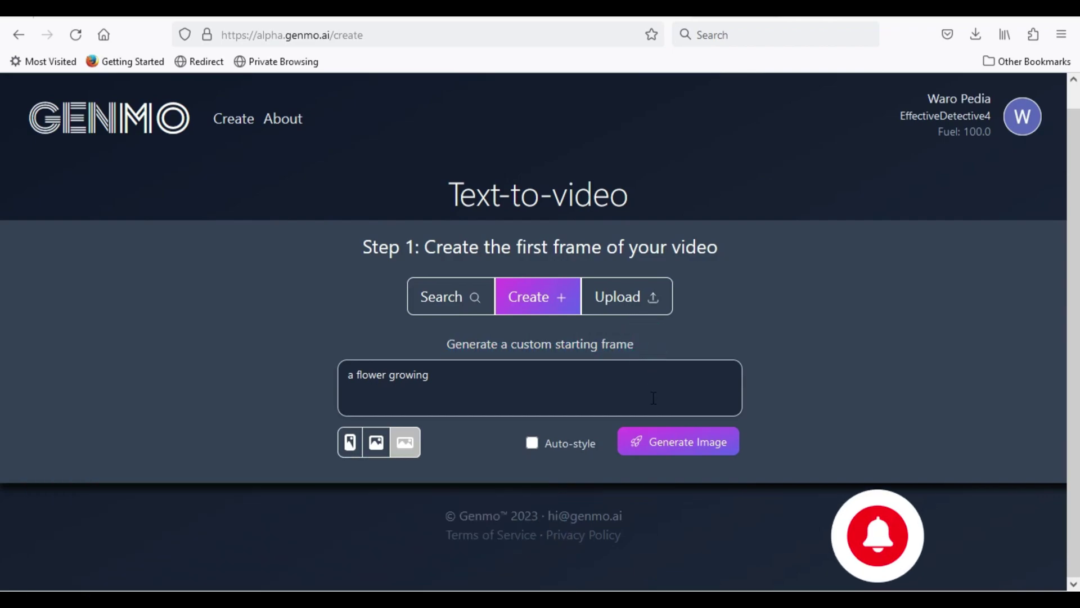
# Generate the flower starting-frame image and accept it as the first frame.
pyautogui.click(662, 449)
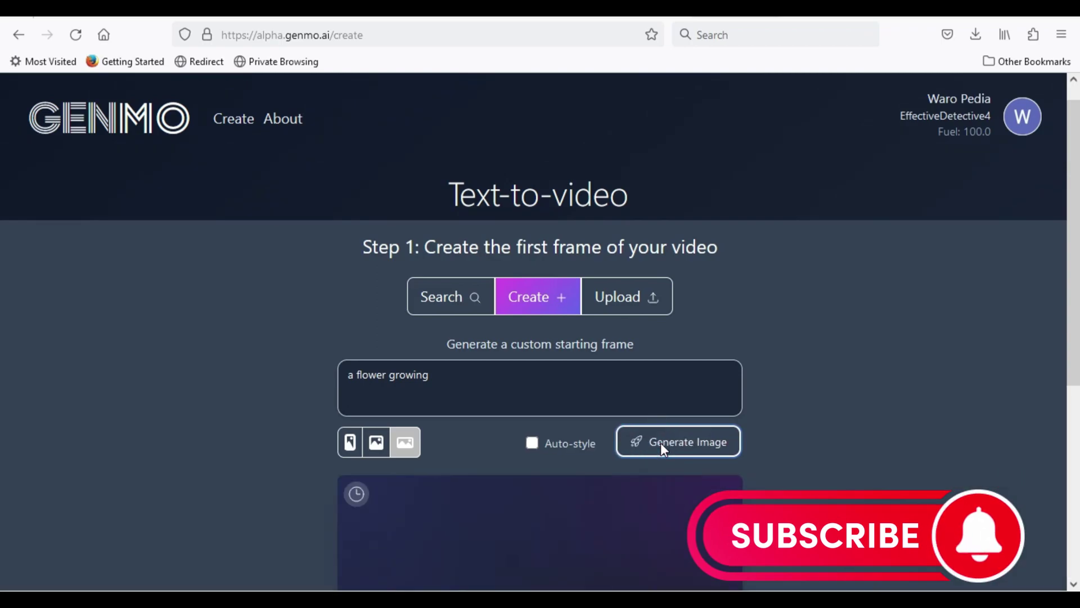
pyautogui.scroll(-3, 661, 442)
pyautogui.scroll(-2, 805, 337)
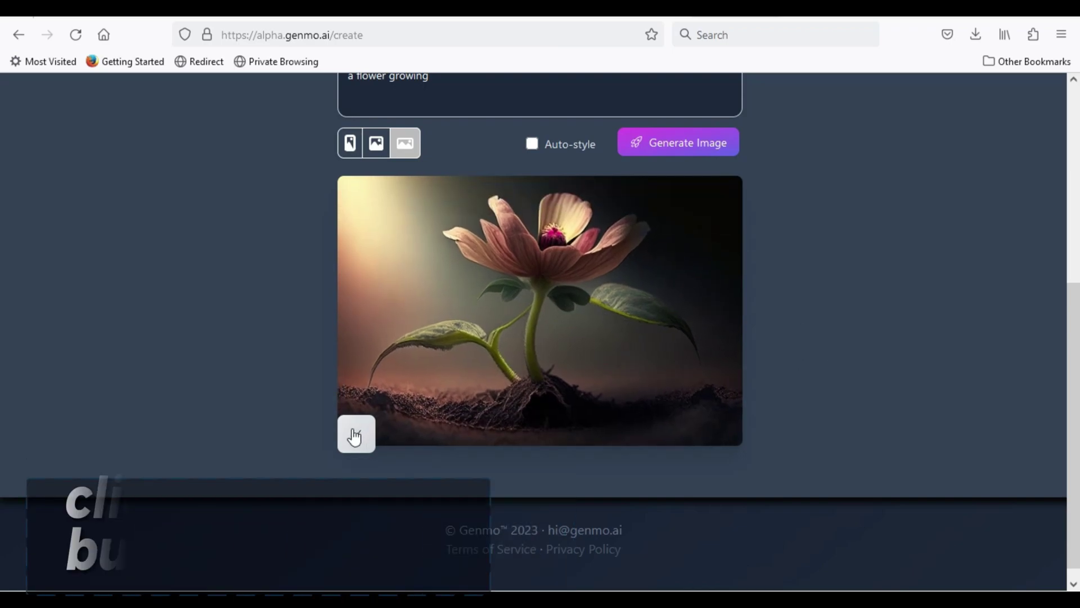
pyautogui.click(354, 434)
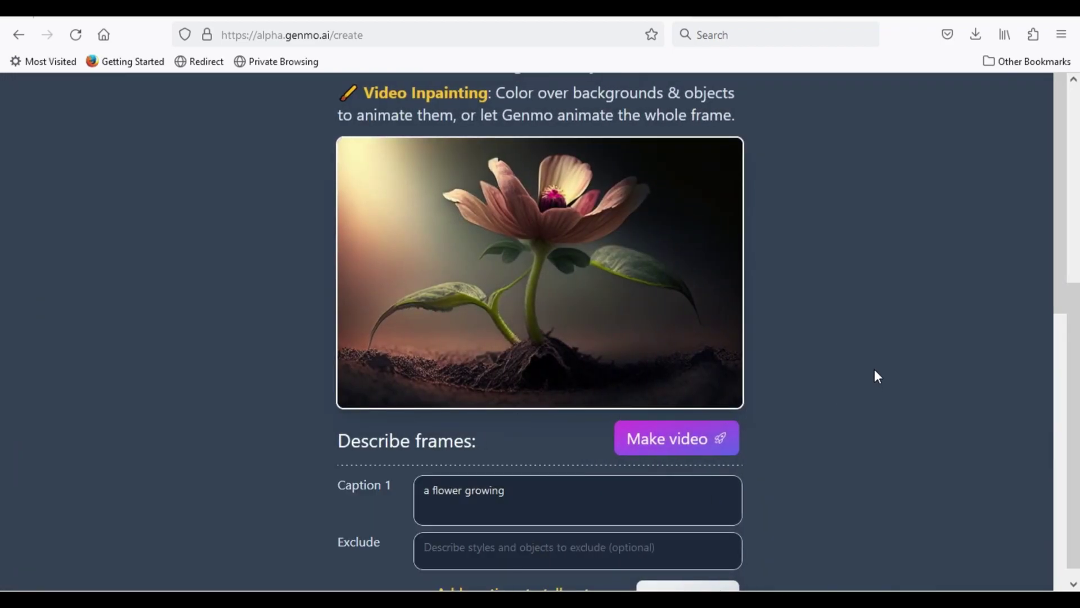
pyautogui.scroll(1, 874, 376)
pyautogui.scroll(1, 875, 377)
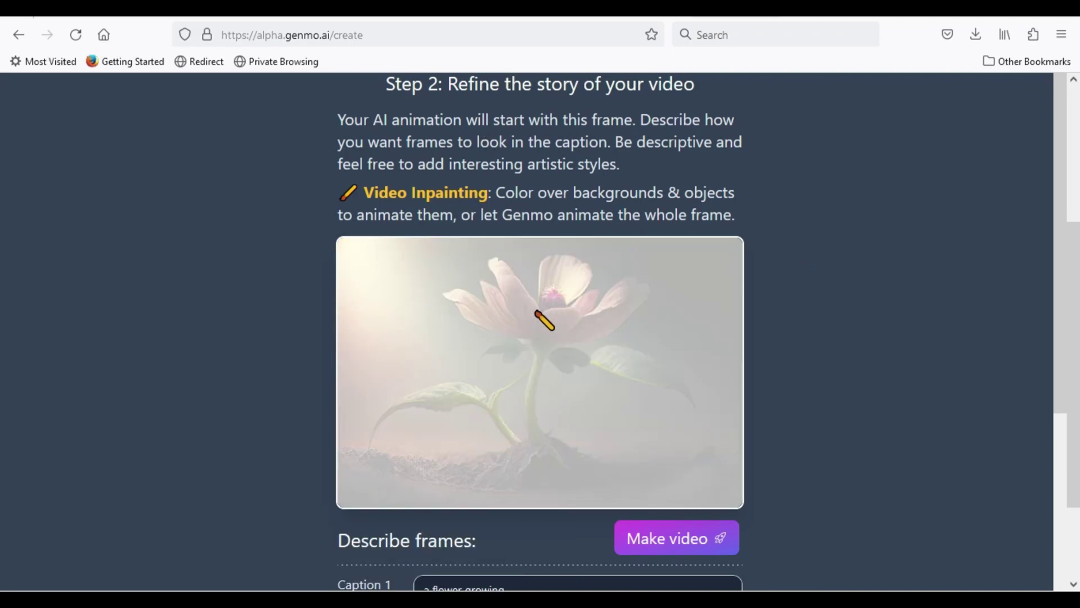
# Paint the animation mask over the left petals, right petal and lower leaf.
pyautogui.moveTo(493, 322); pyautogui.dragTo(516, 318)
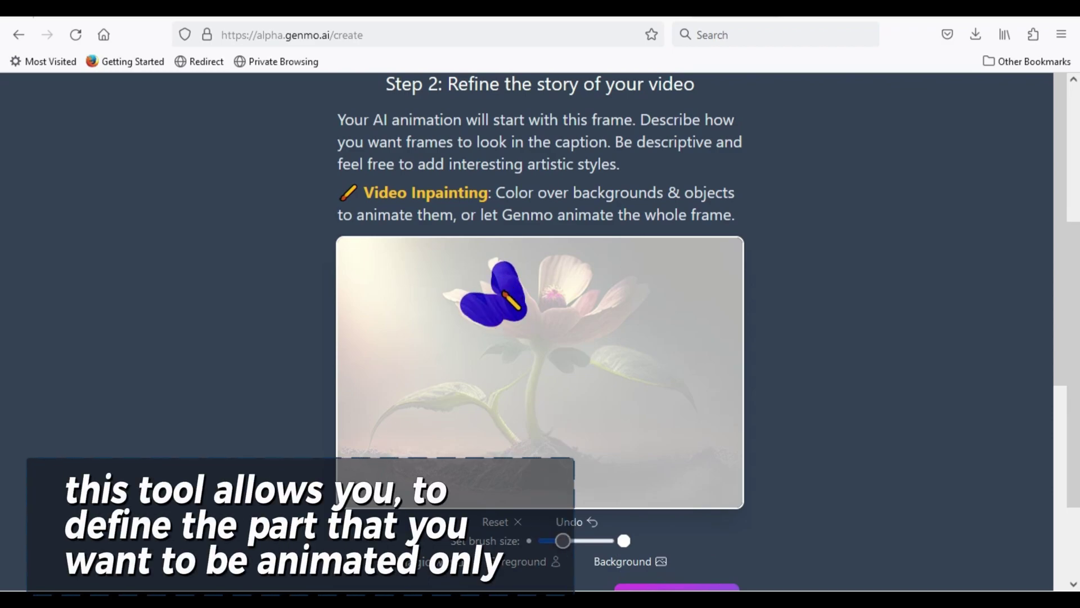
pyautogui.moveTo(554, 315); pyautogui.dragTo(551, 292)
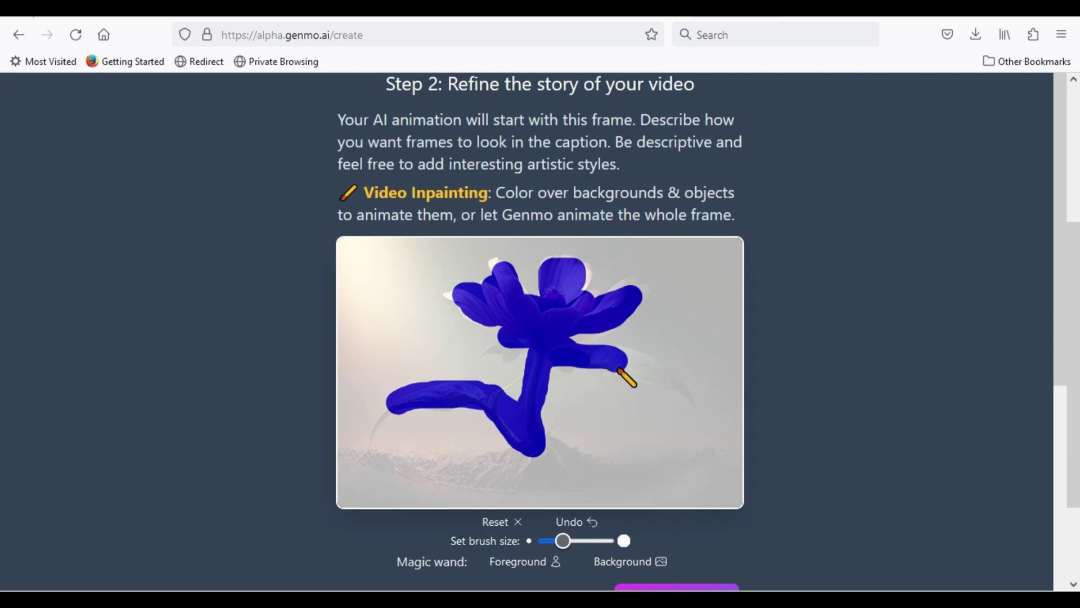
pyautogui.moveTo(578, 473); pyautogui.dragTo(543, 484)
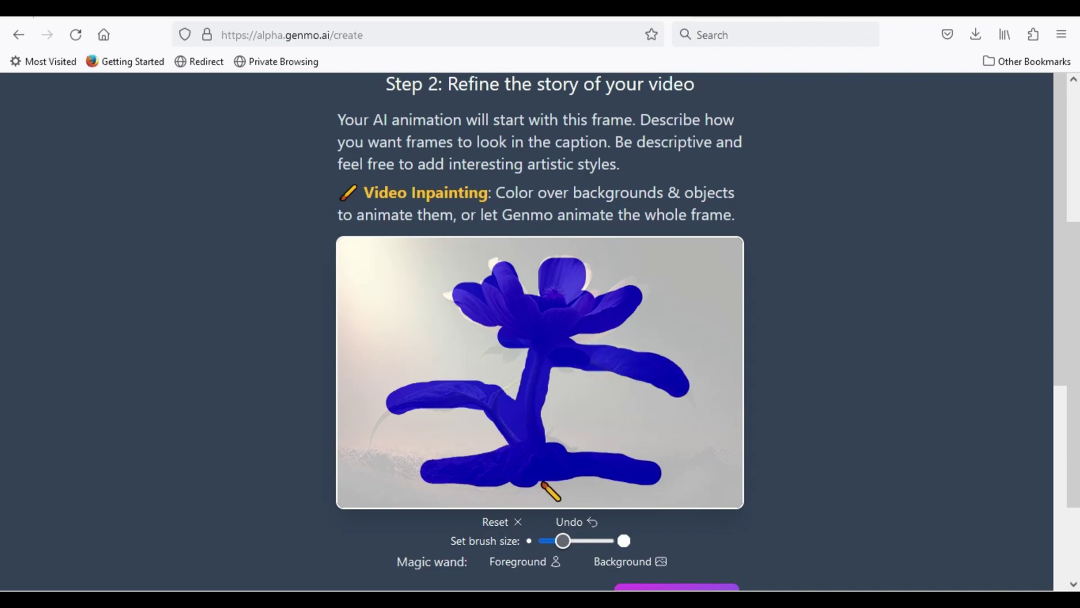
pyautogui.scroll(-2, 818, 315)
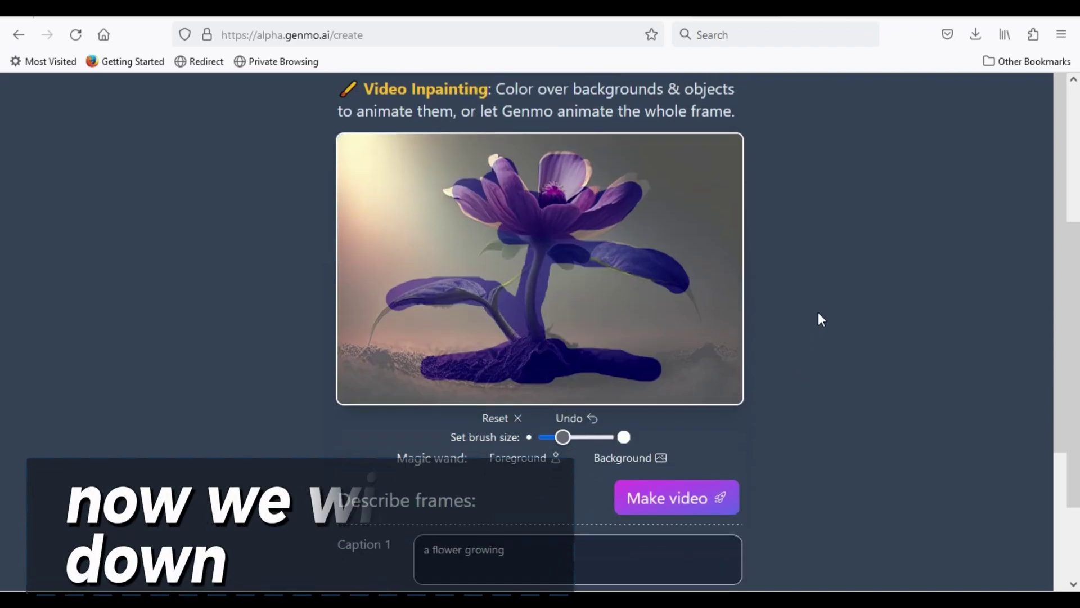
pyautogui.scroll(-1, 819, 319)
pyautogui.scroll(1, 818, 312)
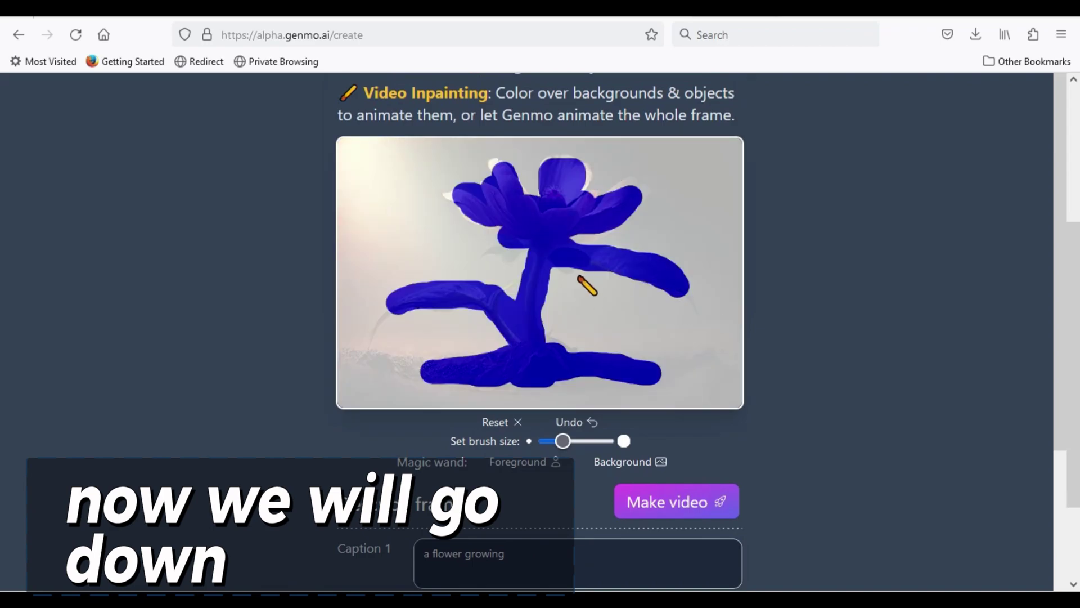
pyautogui.scroll(-1, 762, 294)
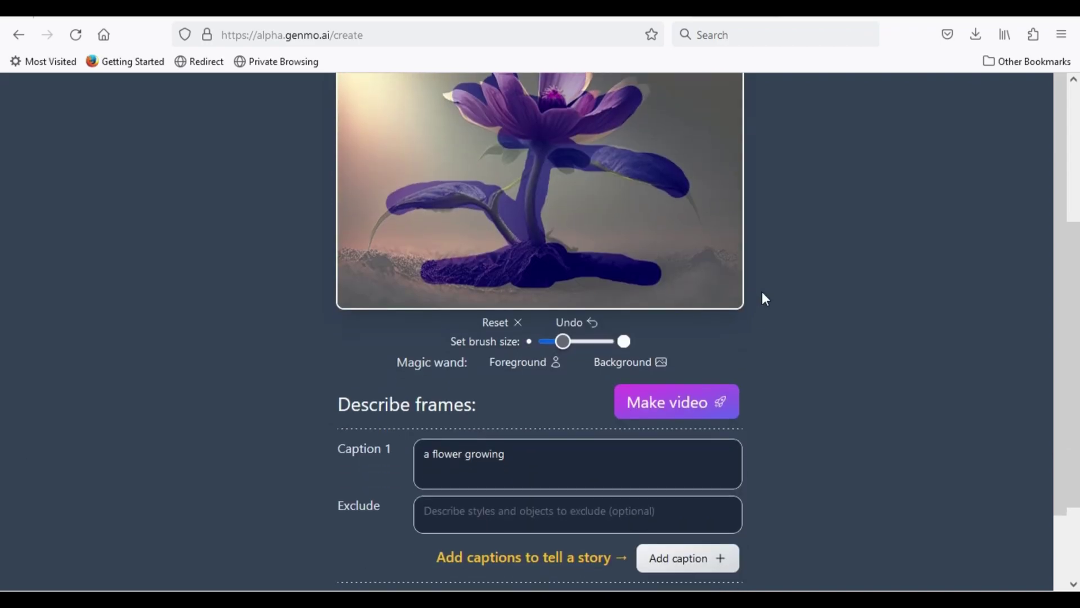
pyautogui.scroll(-1, 762, 292)
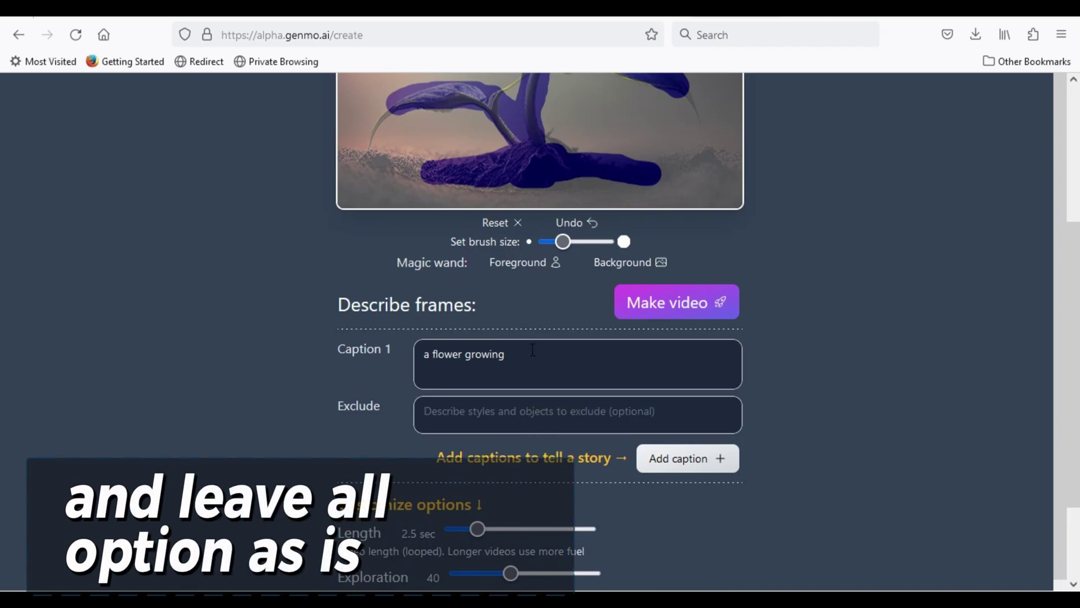
pyautogui.scroll(-2, 533, 349)
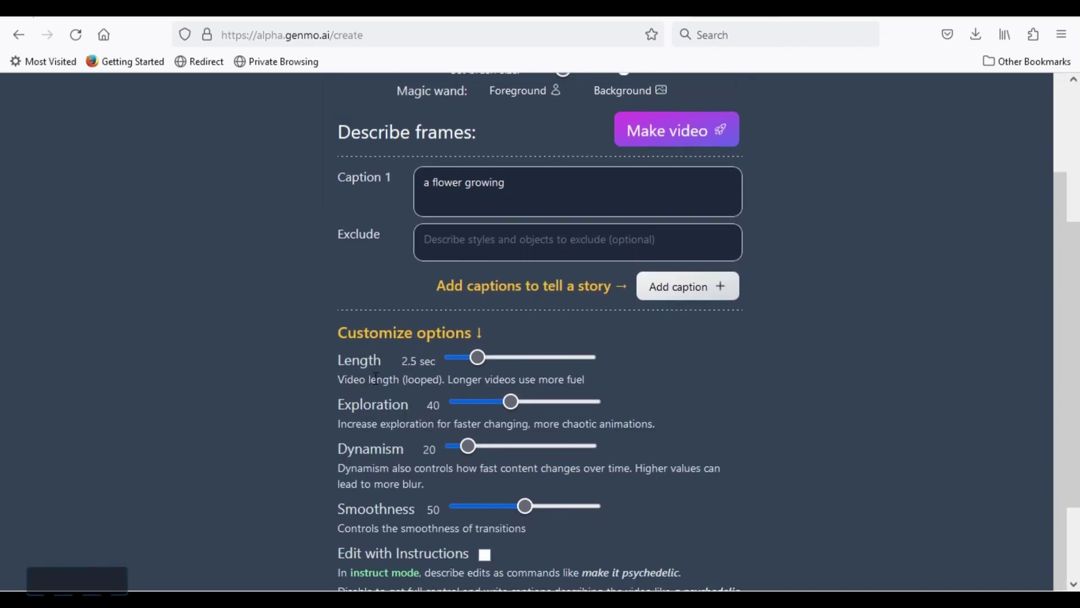
# Set the video Length to 4.0 seconds, noting longer videos use more fuel.
pyautogui.moveTo(479, 361); pyautogui.dragTo(508, 364)
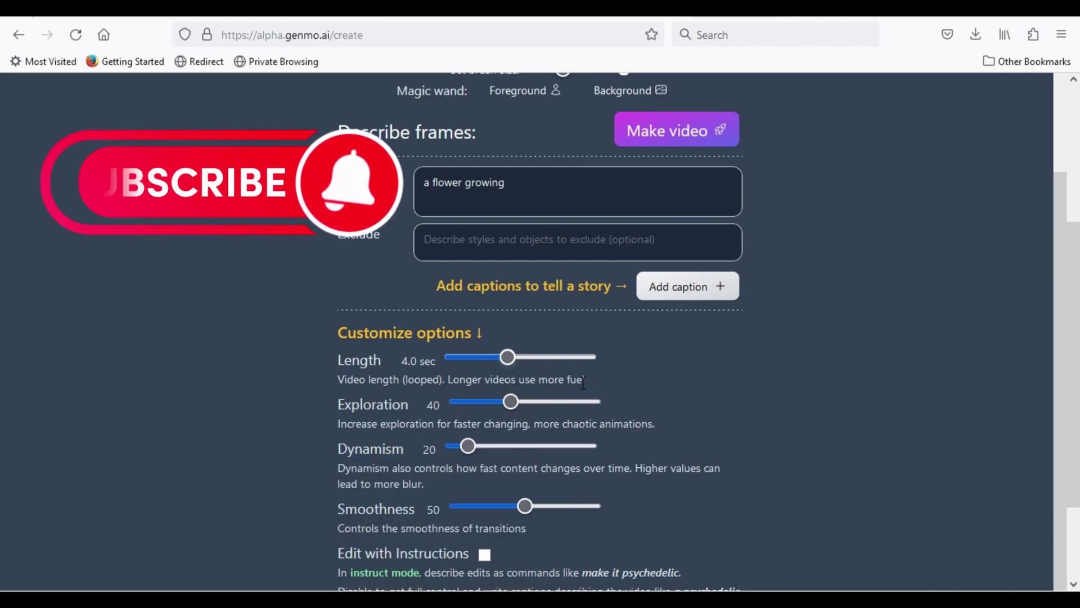
pyautogui.moveTo(590, 379); pyautogui.dragTo(464, 384)
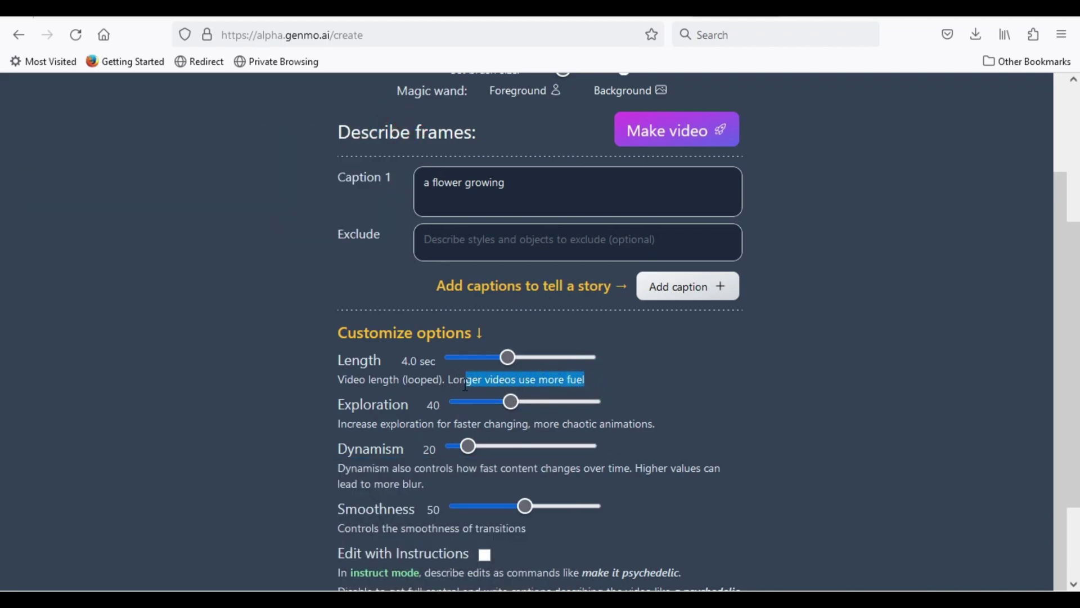
pyautogui.scroll(-2, 456, 424)
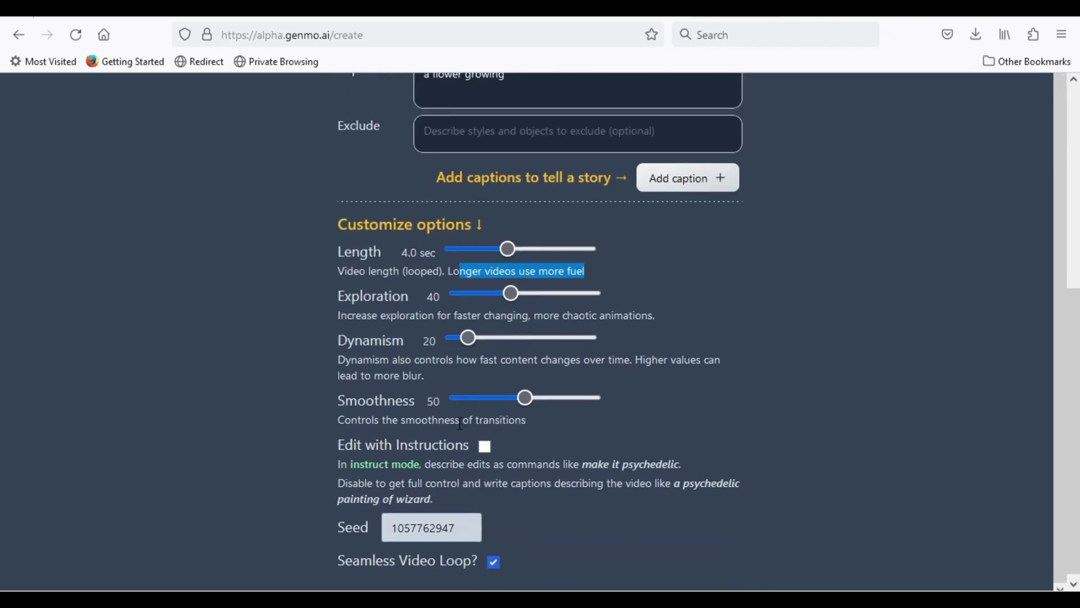
pyautogui.scroll(5, 458, 424)
pyautogui.scroll(3, 458, 424)
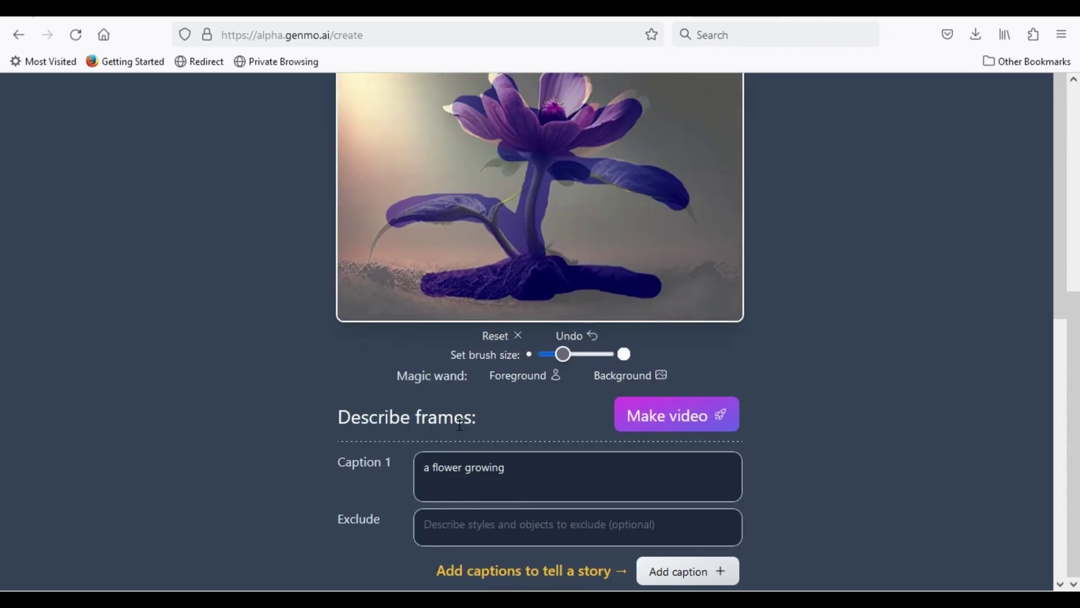
pyautogui.scroll(-3, 473, 422)
pyautogui.scroll(3, 540, 418)
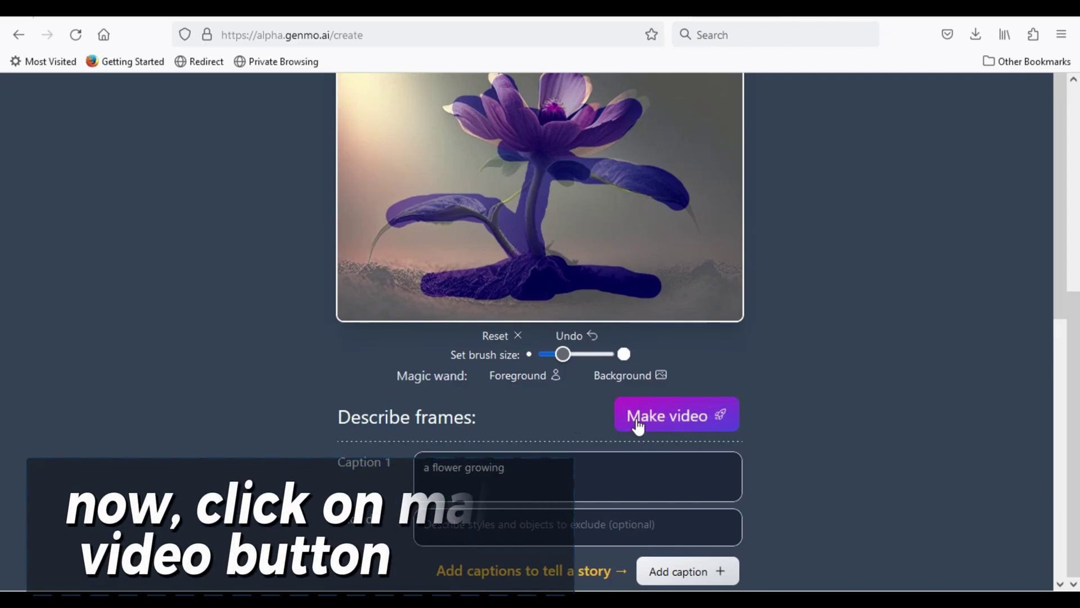
# Generate the flower video and download the finished MP4 clip.
pyautogui.click(638, 422)
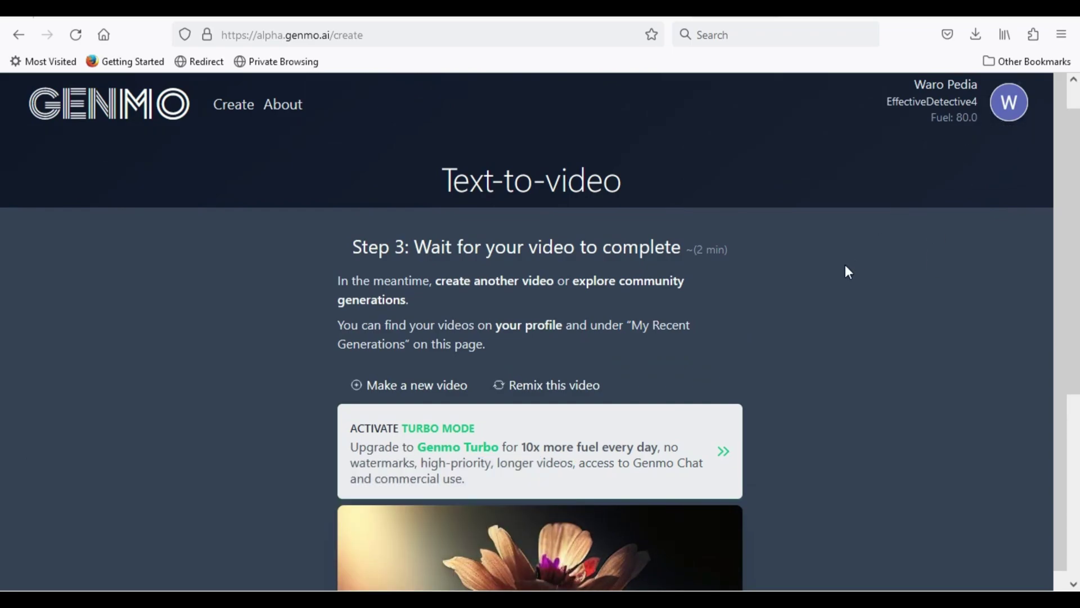
pyautogui.scroll(-2, 845, 264)
pyautogui.scroll(-3, 844, 270)
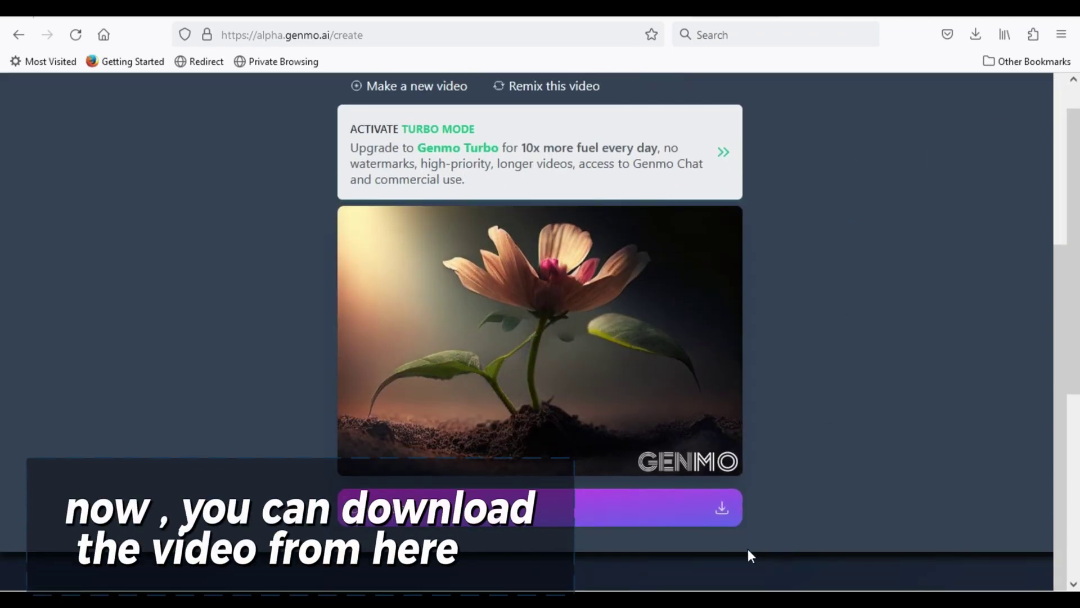
pyautogui.click(701, 526)
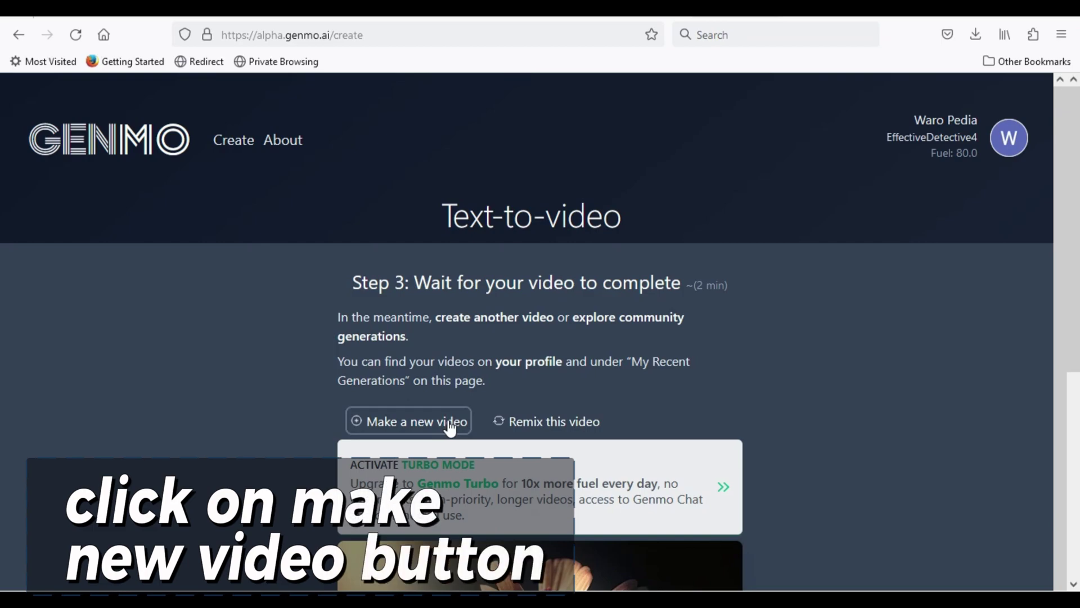
pyautogui.scroll(-1, 443, 422)
pyautogui.scroll(-1, 413, 363)
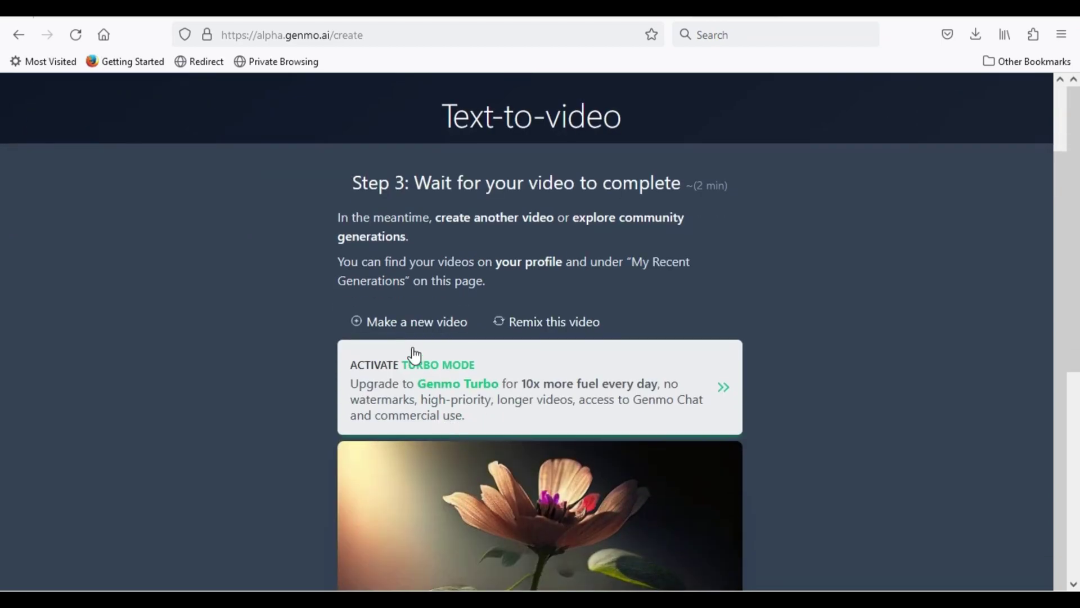
# Begin a fresh video project and upload the archer photo as its first frame.
pyautogui.click(407, 325)
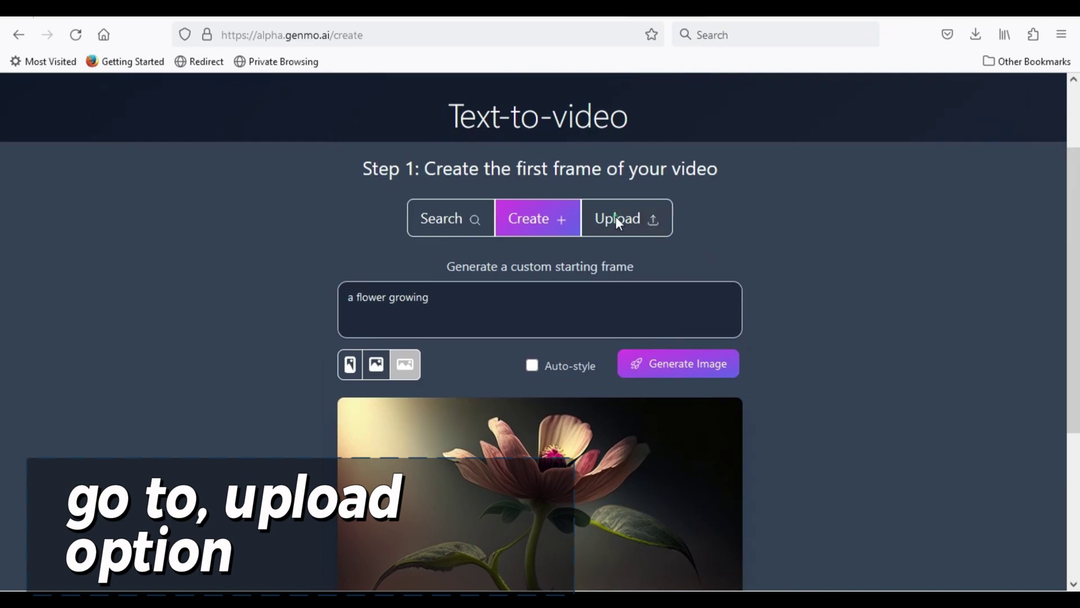
pyautogui.click(616, 216)
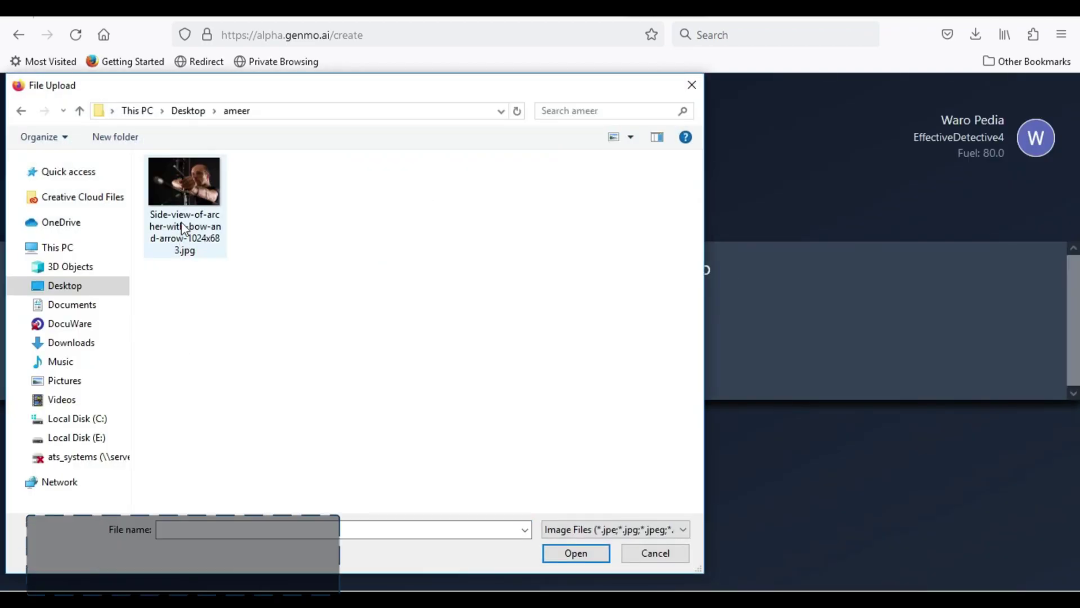
pyautogui.click(187, 187)
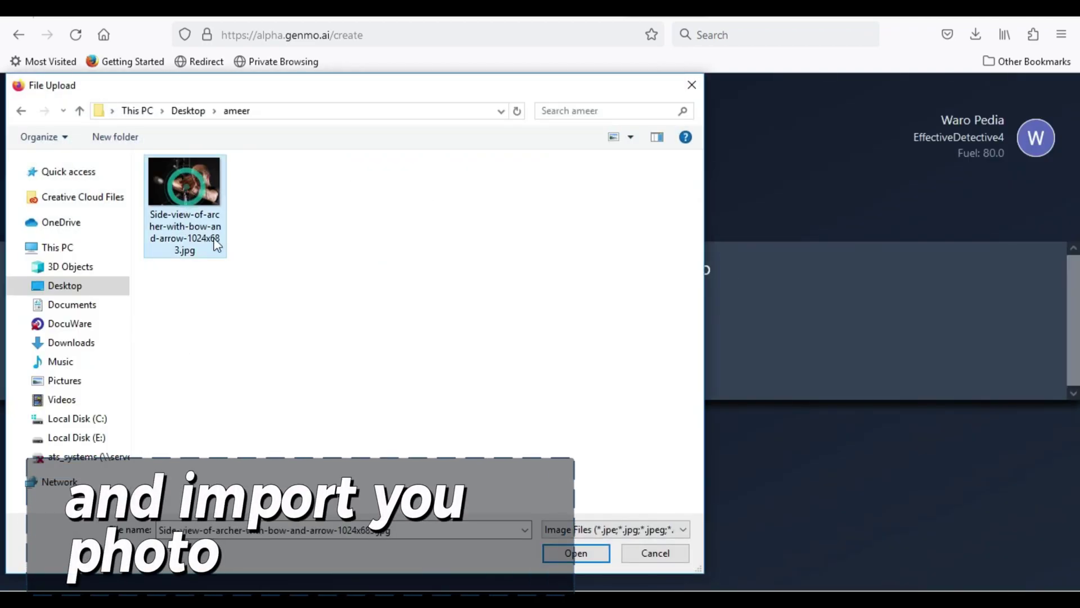
# Load the archer photo and check its caption 'a man holding a bow and aiming it.'.
pyautogui.click(562, 553)
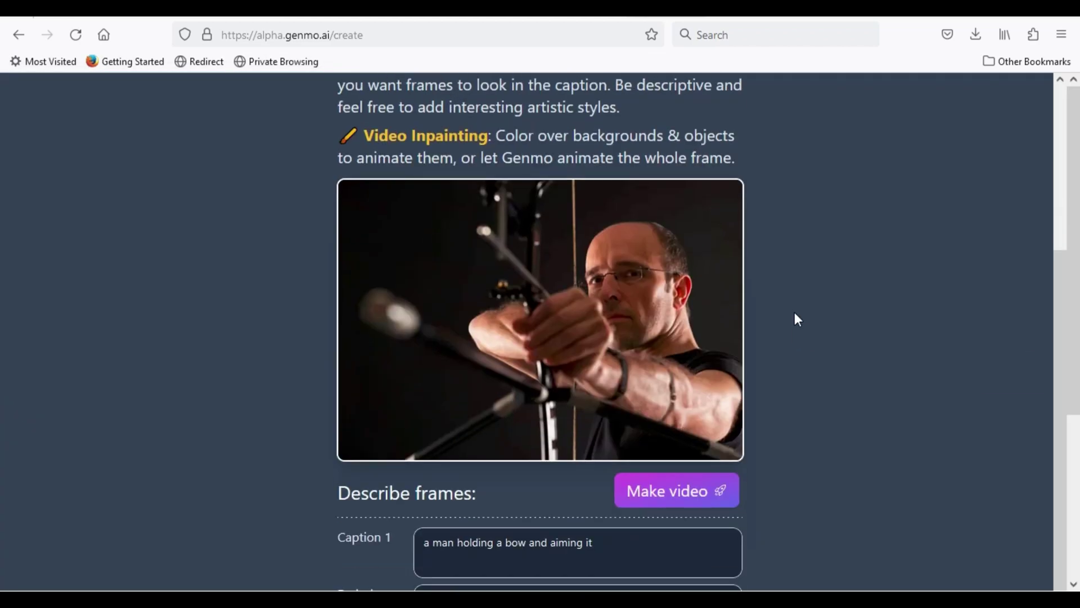
pyautogui.scroll(-2, 794, 311)
pyautogui.scroll(3, 785, 398)
pyautogui.scroll(-1, 786, 398)
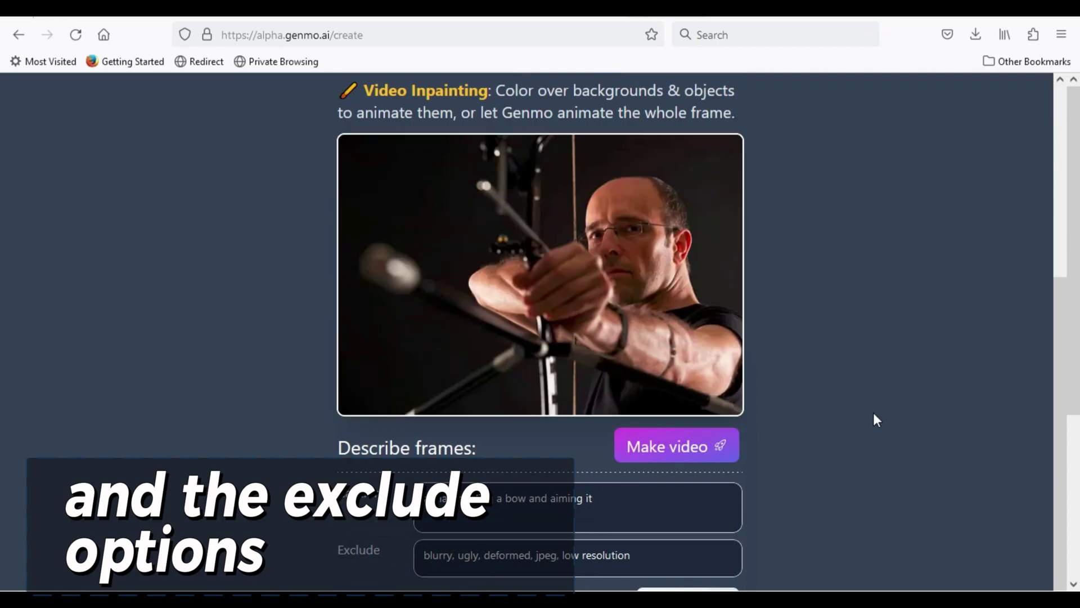
pyautogui.scroll(-1, 886, 397)
pyautogui.scroll(-3, 886, 399)
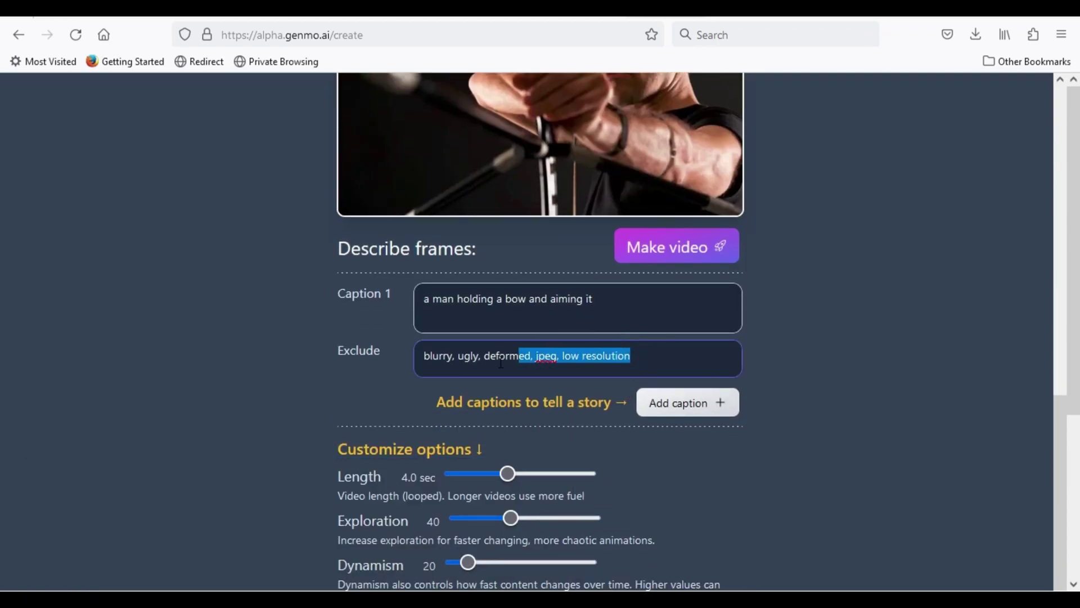
pyautogui.click(606, 305)
pyautogui.moveTo(612, 298); pyautogui.dragTo(470, 298)
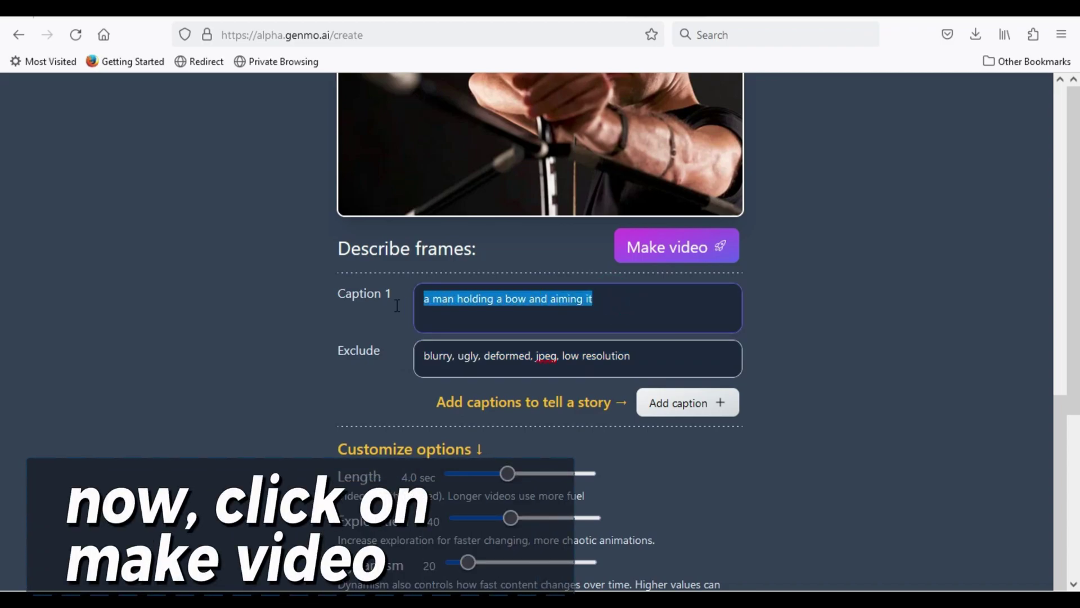
pyautogui.scroll(3, 829, 310)
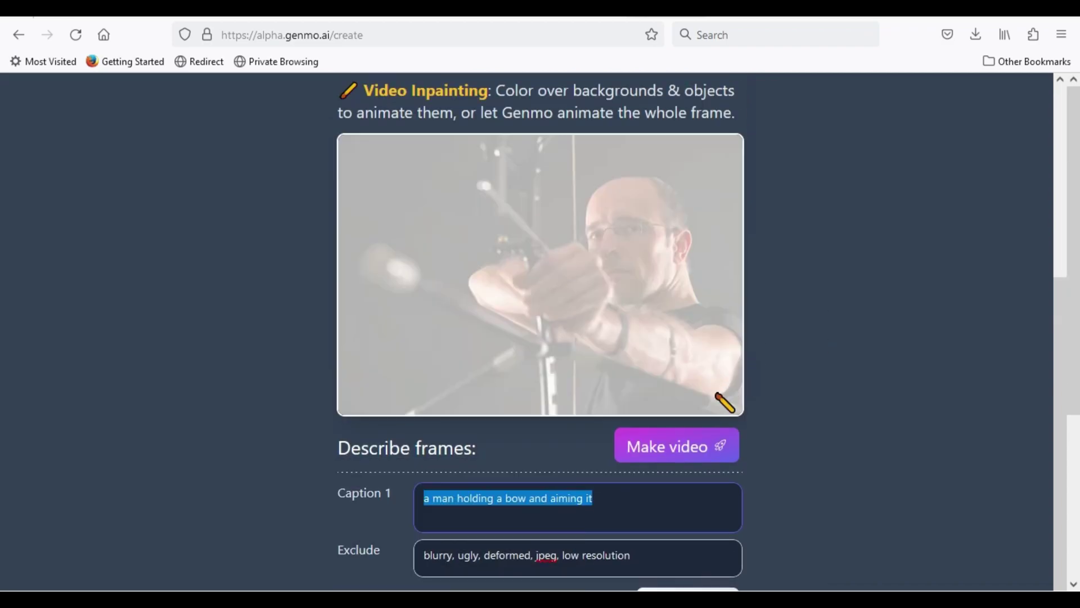
# Submit the archer video request with Make video.
pyautogui.click(683, 447)
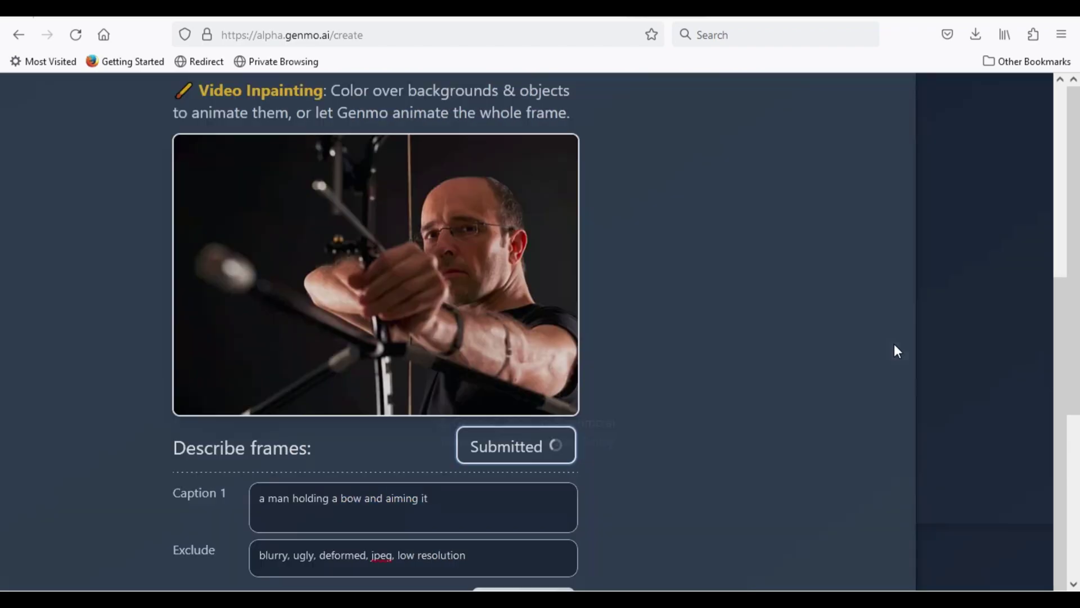